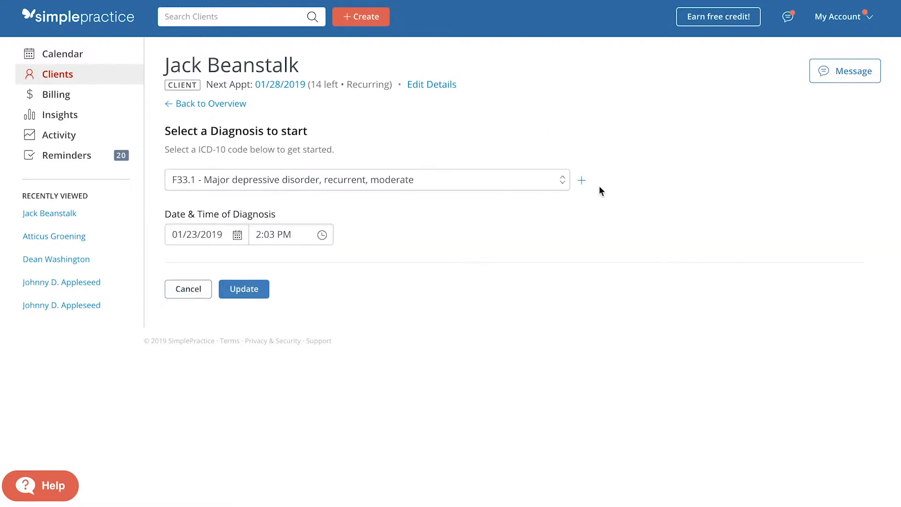
Add a second diagnosis, I42.9 - Cardiomyopathy, unspecified, to the client's record and save the update
{"action": "left_click", "coordinate": [582, 180]}
{"action": "left_click", "coordinate": [213, 216]}
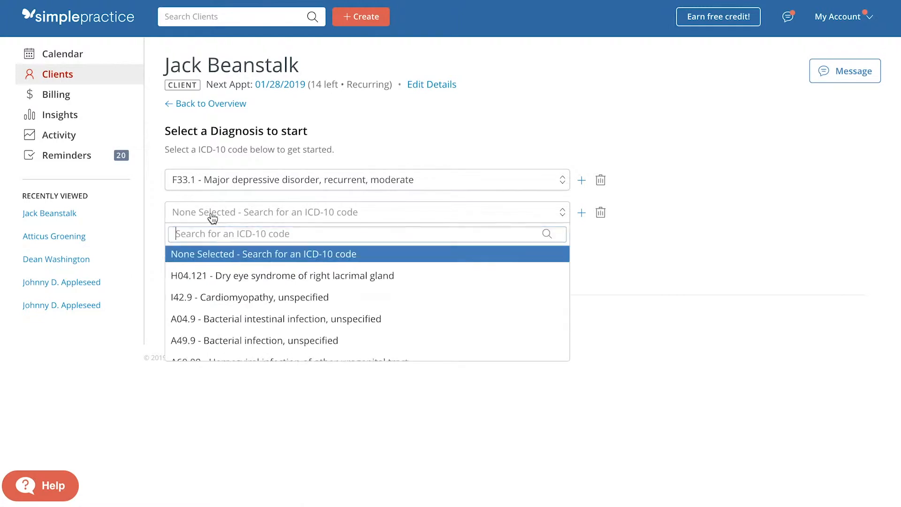
{"action": "type", "text": "i"}
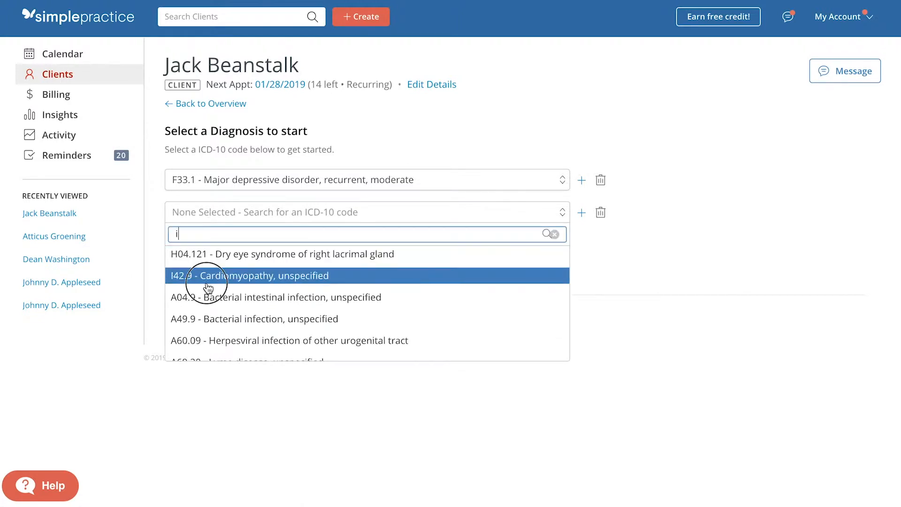
{"action": "left_click", "coordinate": [207, 281]}
{"action": "left_click", "coordinate": [240, 314]}
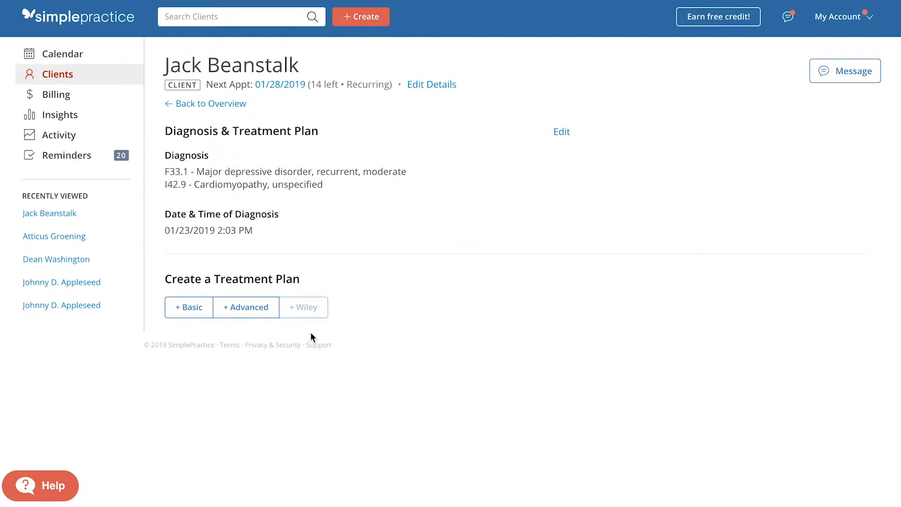
Change the second diagnosis to F33.3 - Major depressive disorder, recurrent, severe with psychotic symptoms, and save the update
{"action": "mouse_move", "coordinate": [302, 315]}
{"action": "left_click", "coordinate": [562, 134]}
{"action": "left_click", "coordinate": [261, 212]}
{"action": "type", "text": "f33.3"}
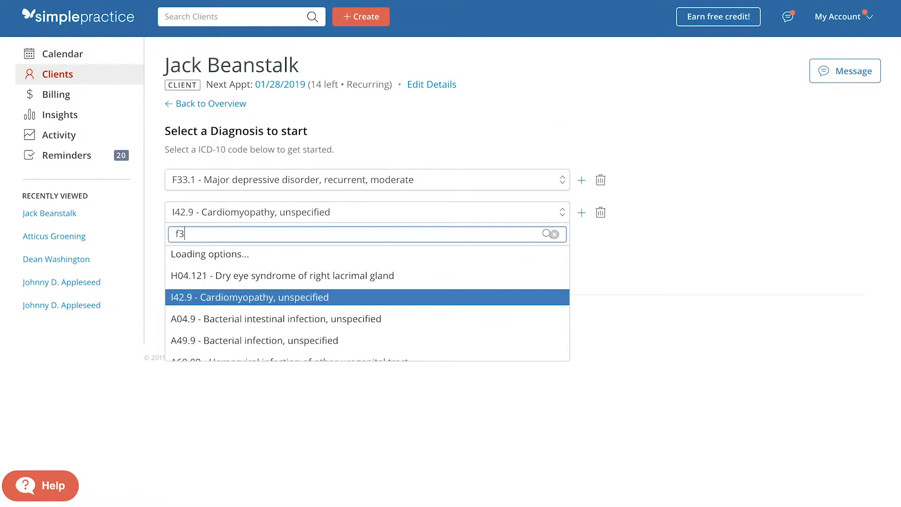
{"action": "key", "text": "Return"}
{"action": "left_click", "coordinate": [242, 322]}
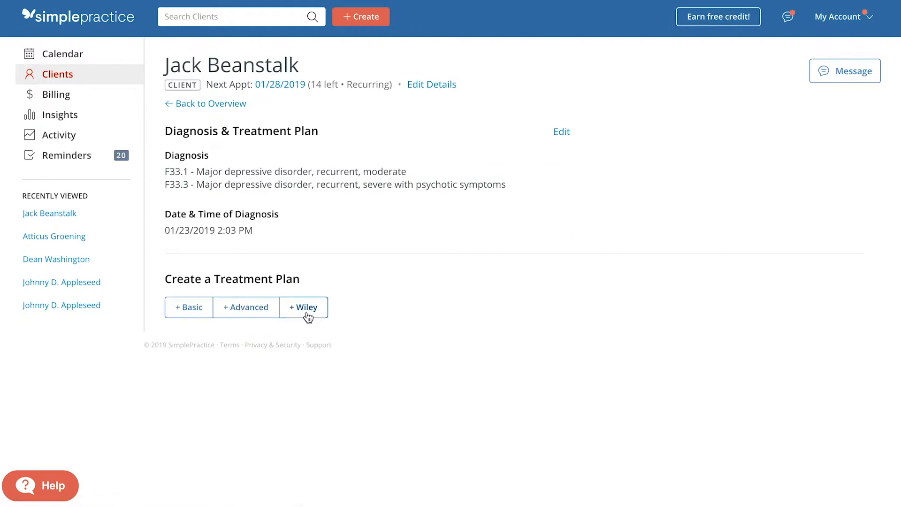
Remove the second diagnosis from the client's record and save the update
{"action": "left_click", "coordinate": [565, 133]}
{"action": "left_click", "coordinate": [601, 212]}
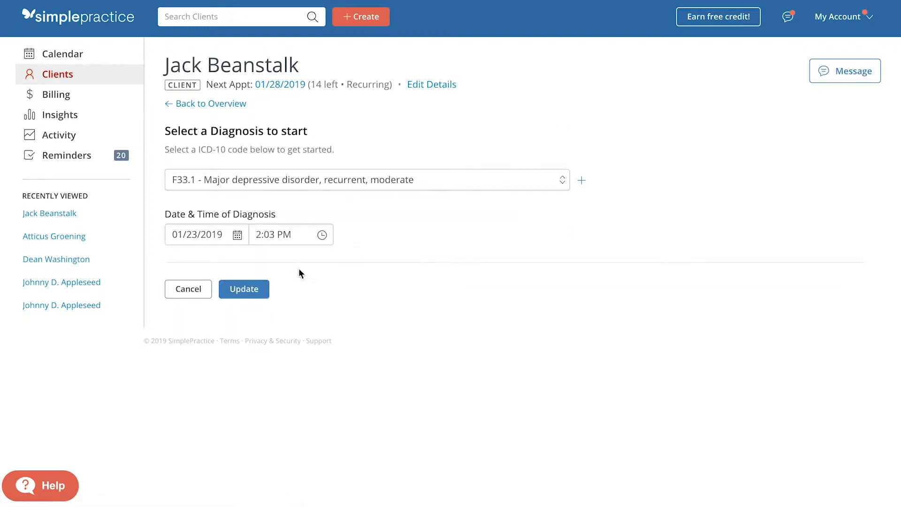
{"action": "left_click", "coordinate": [249, 287]}
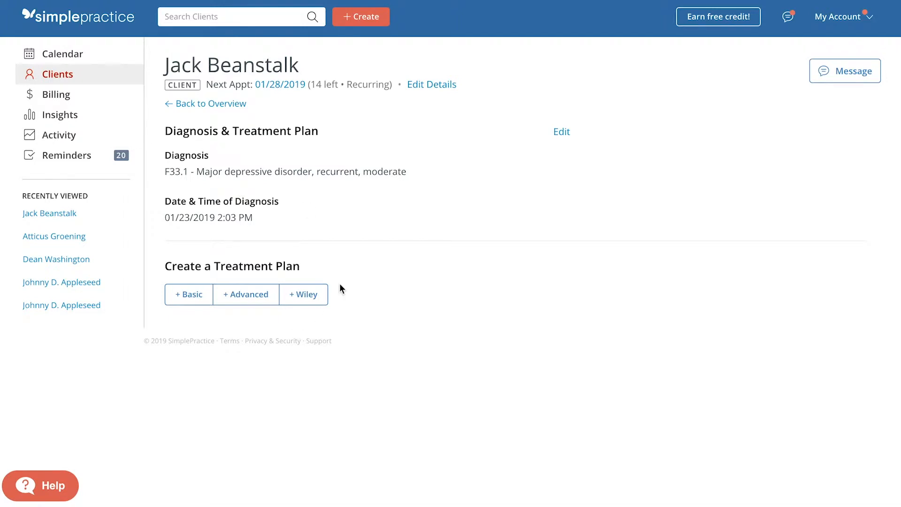
Start a Wiley treatment plan for the F33.1 diagnosis and choose the Child Psychotherapy (5th edition) treatment planner
{"action": "left_click", "coordinate": [303, 295]}
{"action": "scroll", "coordinate": [418, 440], "scroll_direction": "down", "scroll_amount": 2}
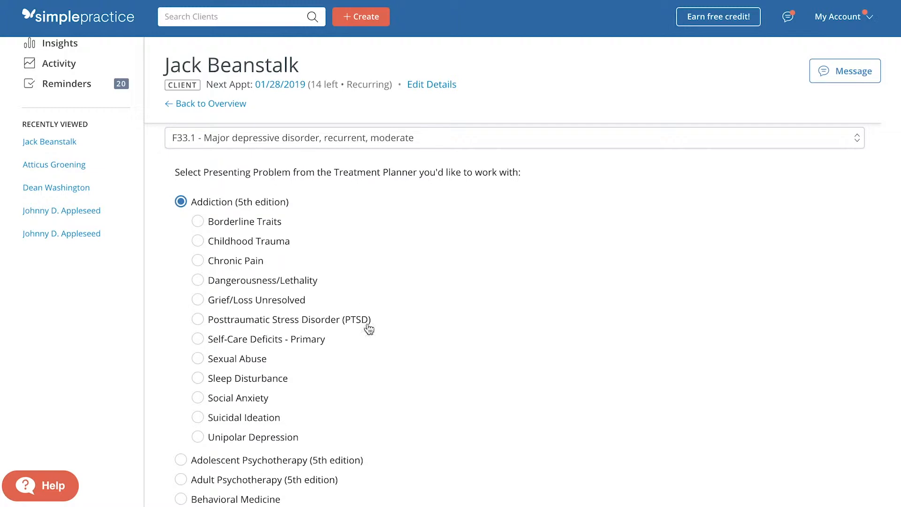
{"action": "scroll", "coordinate": [368, 344], "scroll_direction": "down", "scroll_amount": 3}
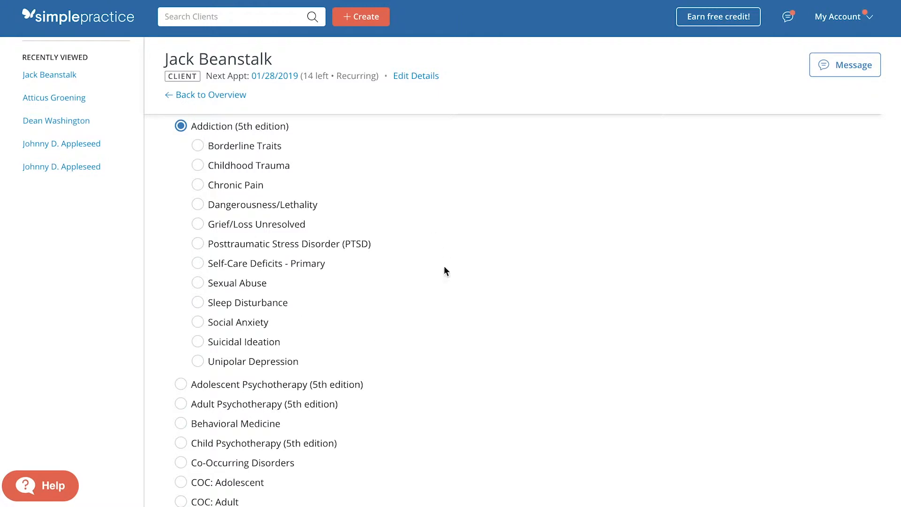
{"action": "scroll", "coordinate": [396, 399], "scroll_direction": "down", "scroll_amount": 4}
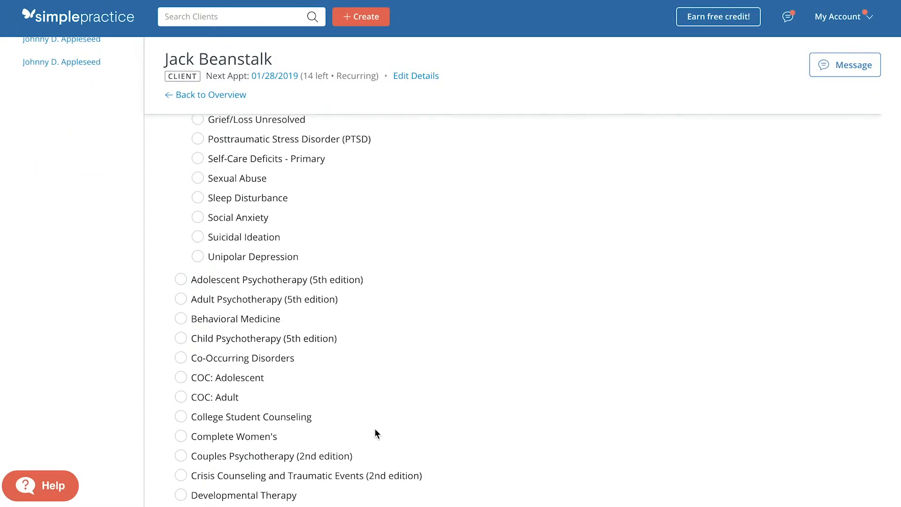
{"action": "scroll", "coordinate": [375, 429], "scroll_direction": "down", "scroll_amount": 2}
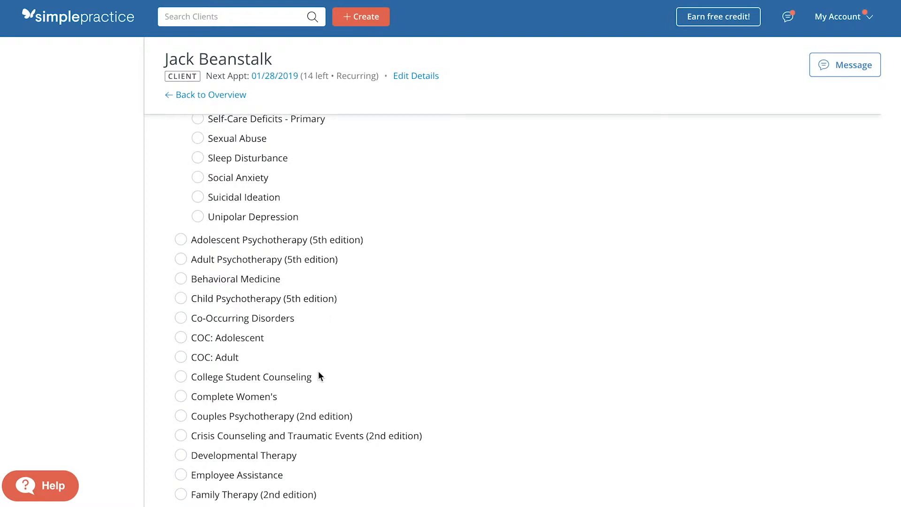
{"action": "scroll", "coordinate": [211, 396], "scroll_direction": "down", "scroll_amount": 10}
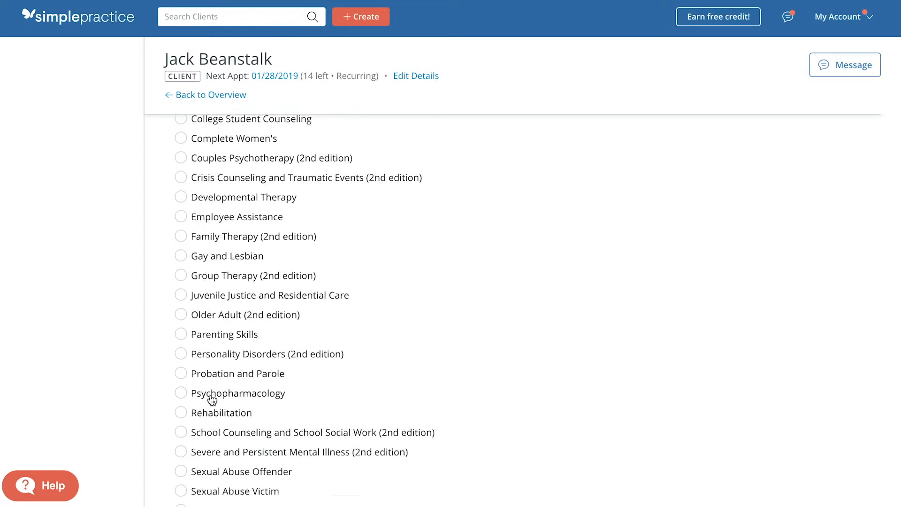
{"action": "scroll", "coordinate": [211, 398], "scroll_direction": "up", "scroll_amount": 10}
{"action": "scroll", "coordinate": [362, 337], "scroll_direction": "down", "scroll_amount": 1}
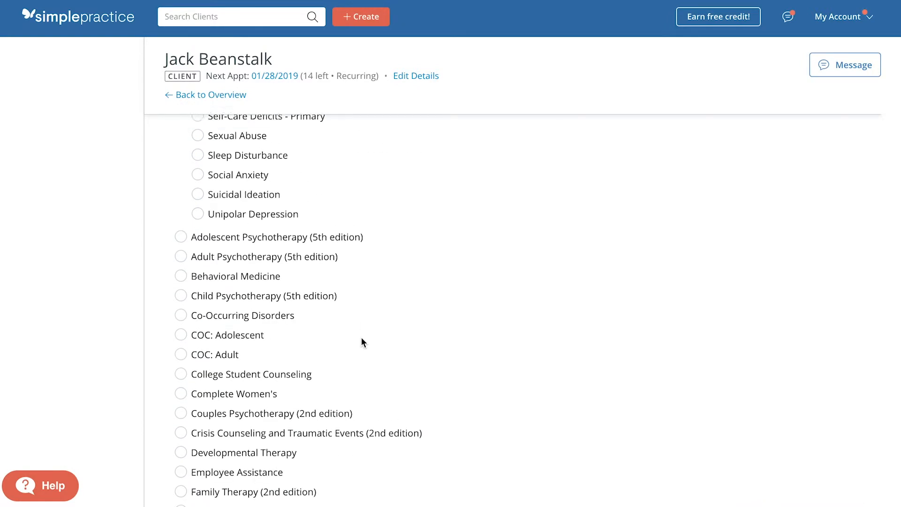
{"action": "left_click", "coordinate": [181, 288]}
{"action": "scroll", "coordinate": [415, 310], "scroll_direction": "up", "scroll_amount": 5}
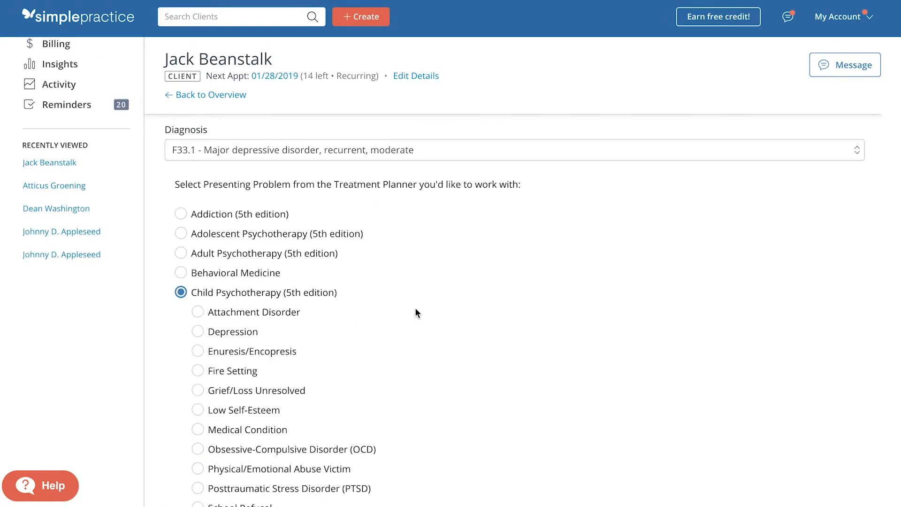
Select Depression as the presenting problem under Child Psychotherapy and continue to the behavior definitions
{"action": "scroll", "coordinate": [354, 407], "scroll_direction": "down", "scroll_amount": 5}
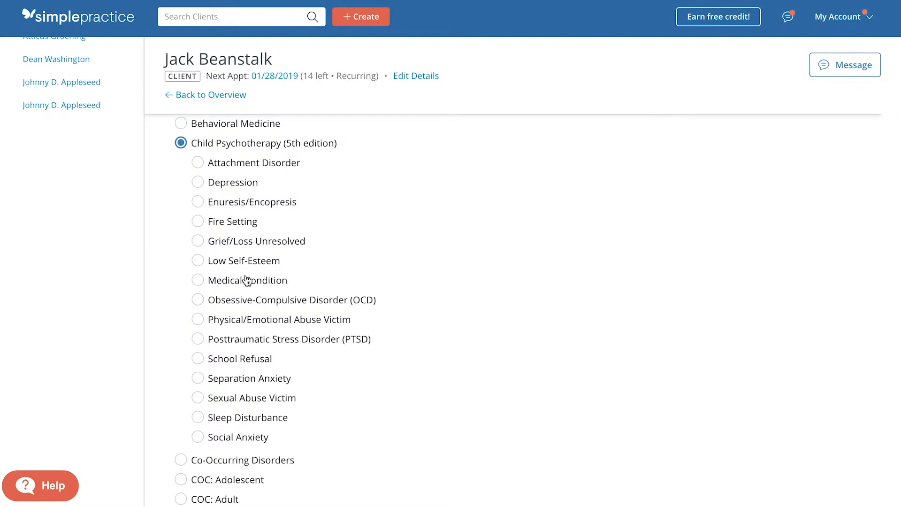
{"action": "left_click", "coordinate": [197, 182]}
{"action": "scroll", "coordinate": [385, 355], "scroll_direction": "up", "scroll_amount": 2}
{"action": "scroll", "coordinate": [385, 355], "scroll_direction": "up", "scroll_amount": 1}
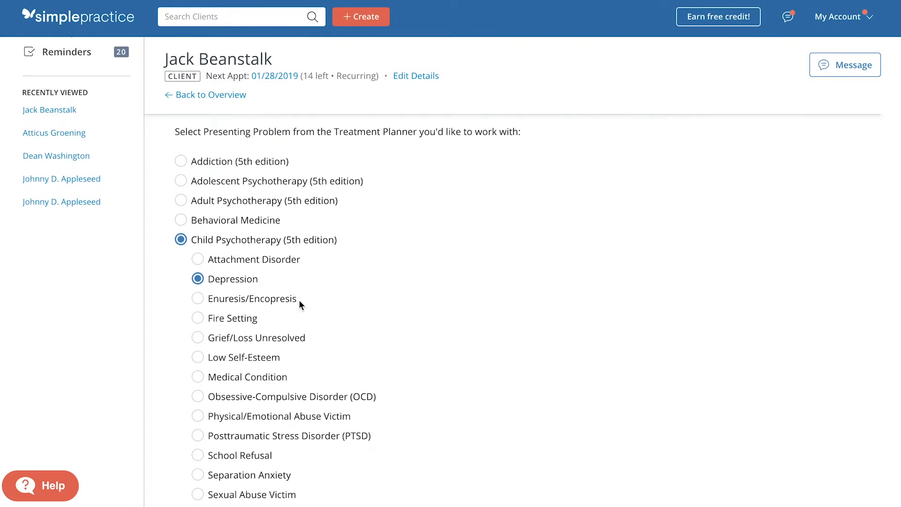
{"action": "scroll", "coordinate": [398, 371], "scroll_direction": "down", "scroll_amount": 10}
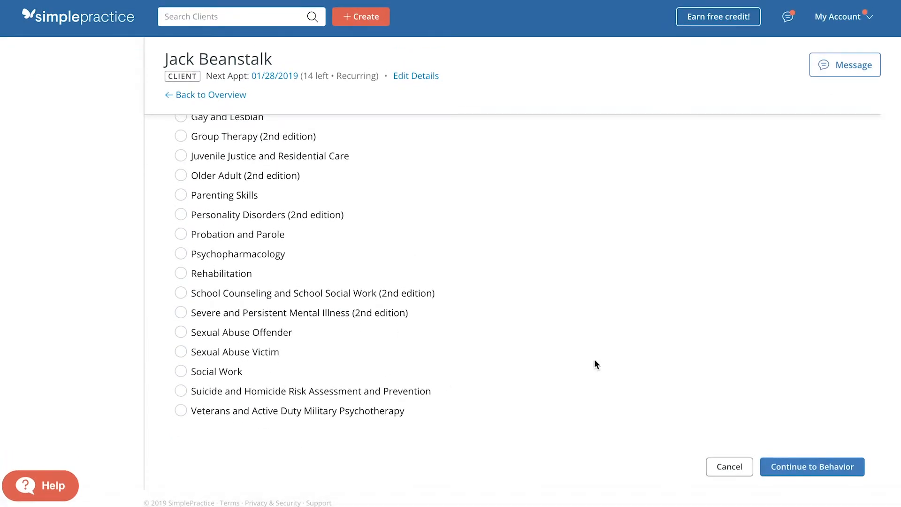
{"action": "left_click", "coordinate": [801, 467]}
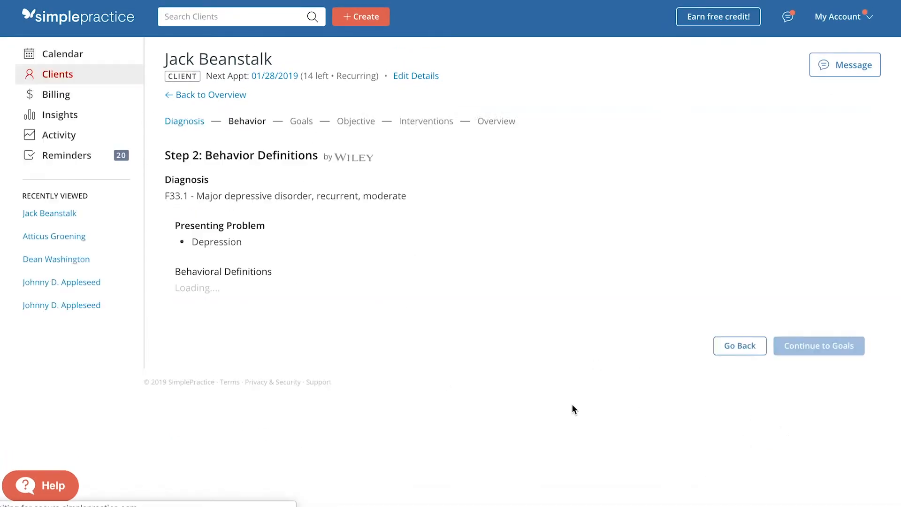
Select the behavioral definitions "Demonstrates sad or flat affect" and "Deterioration in academic performance", and continue to the goals
{"action": "scroll", "coordinate": [427, 448], "scroll_direction": "down", "scroll_amount": 5}
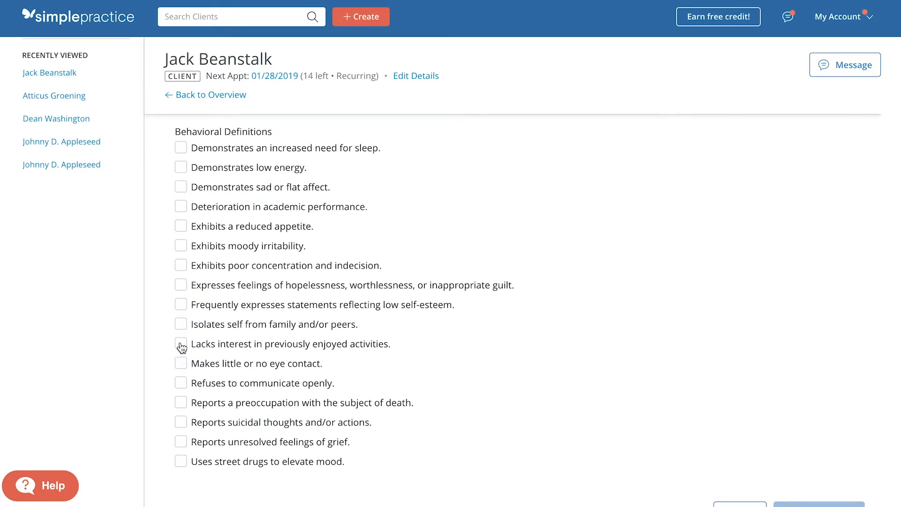
{"action": "left_click", "coordinate": [180, 187]}
{"action": "left_click", "coordinate": [181, 206]}
{"action": "left_click", "coordinate": [181, 227]}
{"action": "left_click", "coordinate": [182, 246]}
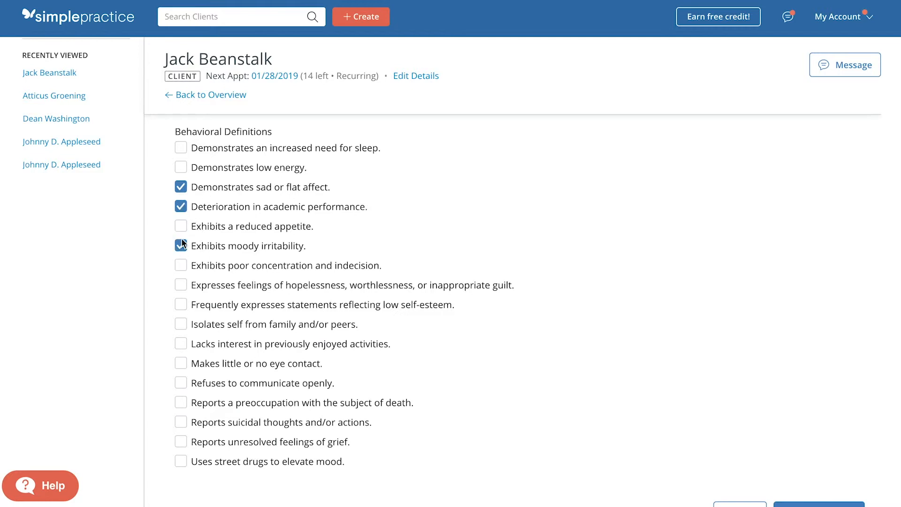
{"action": "left_click", "coordinate": [181, 247]}
{"action": "scroll", "coordinate": [475, 427], "scroll_direction": "down", "scroll_amount": 1}
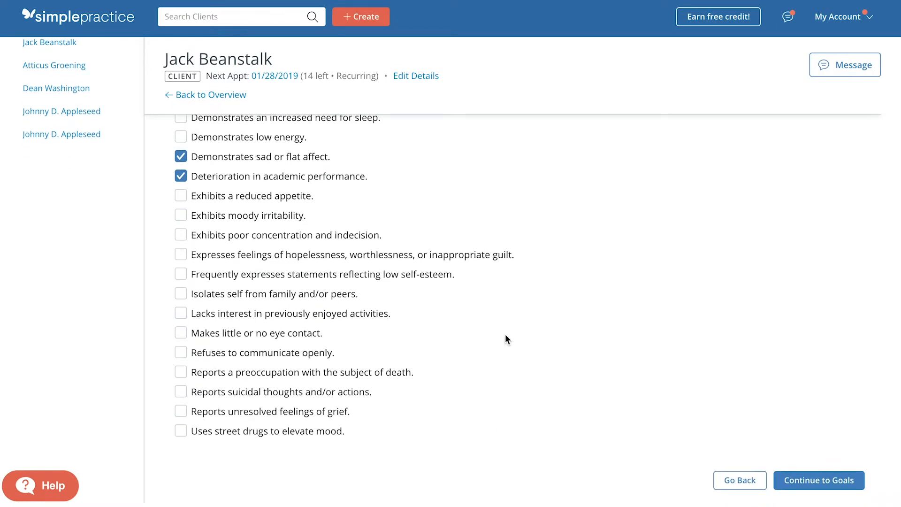
{"action": "left_click", "coordinate": [800, 481]}
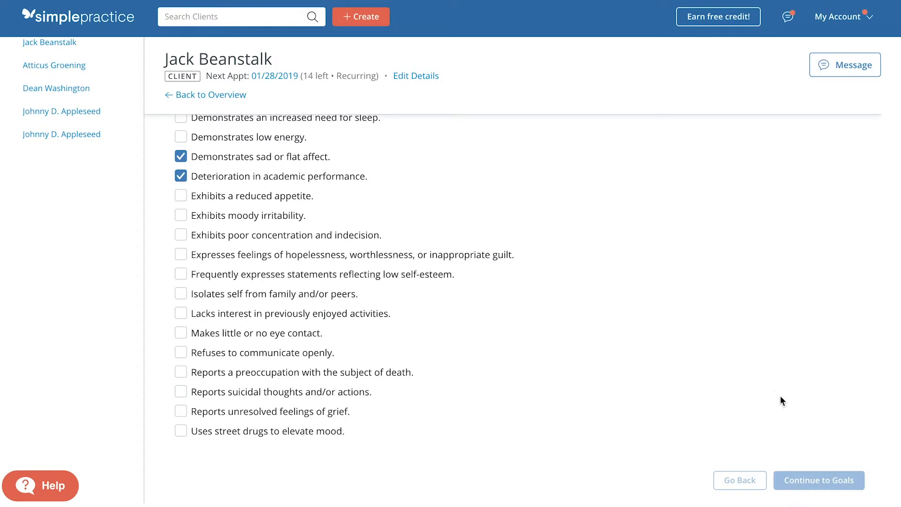
Select the goals about appropriately grieving the loss and elevating mood with usual energy, activities and socialization, and continue to the objectives
{"action": "scroll", "coordinate": [364, 371], "scroll_direction": "down", "scroll_amount": 2}
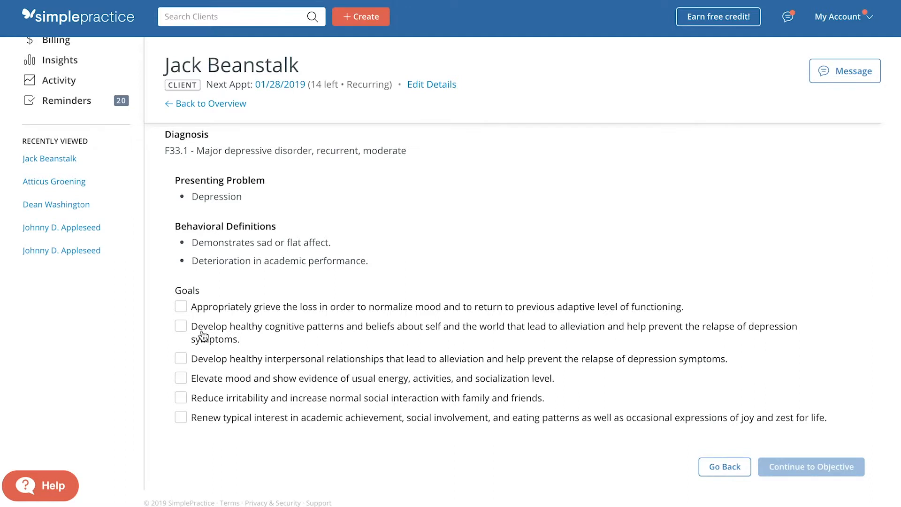
{"action": "left_click", "coordinate": [181, 308]}
{"action": "left_click", "coordinate": [182, 382]}
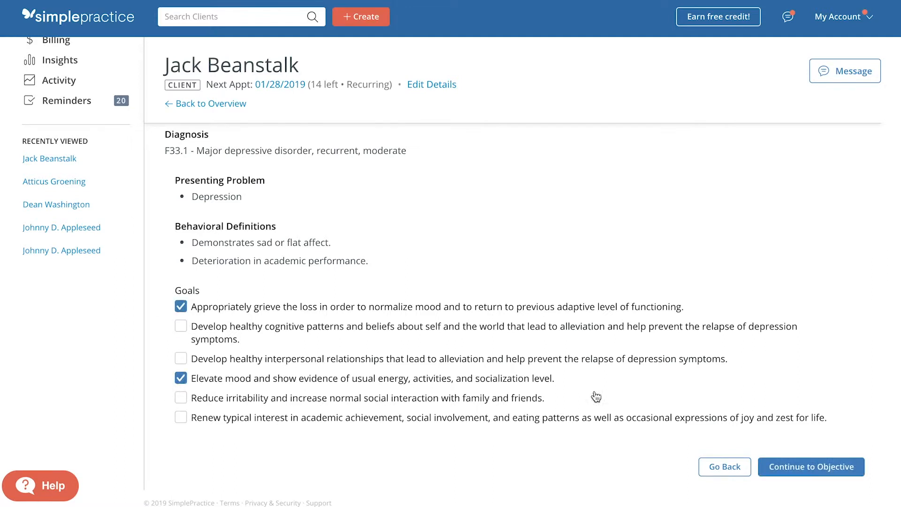
{"action": "left_click", "coordinate": [794, 471]}
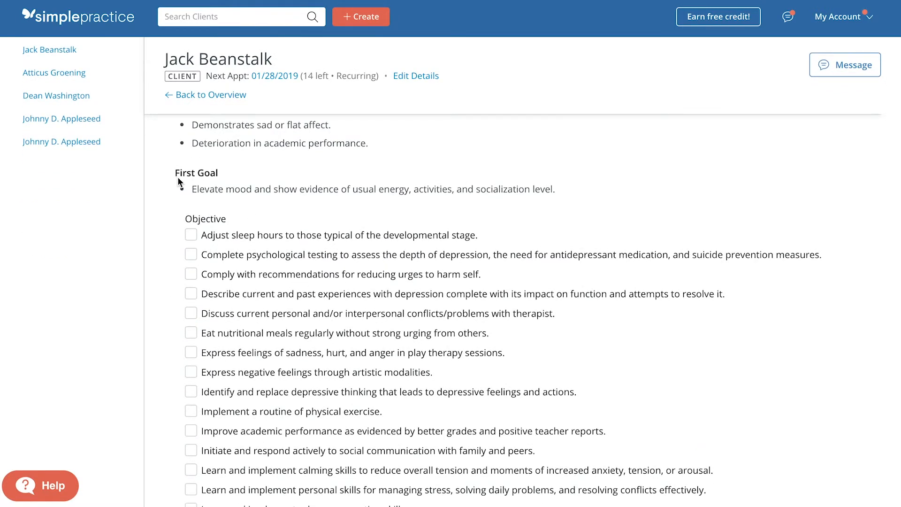
Set the objectives: "Implement a routine of physical exercise" for the first goal, "Comply with recommendations for reducing urges to harm self" for the second
{"action": "double_click", "coordinate": [186, 221]}
{"action": "scroll", "coordinate": [277, 381], "scroll_direction": "down", "scroll_amount": 1}
{"action": "scroll", "coordinate": [277, 381], "scroll_direction": "down", "scroll_amount": 13}
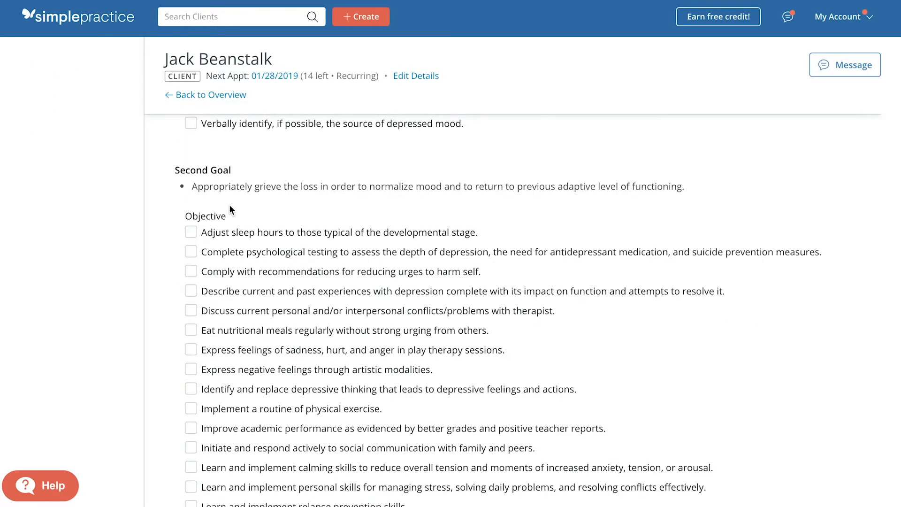
{"action": "left_click", "coordinate": [193, 271]}
{"action": "scroll", "coordinate": [313, 396], "scroll_direction": "up", "scroll_amount": 10}
{"action": "left_click", "coordinate": [196, 212]}
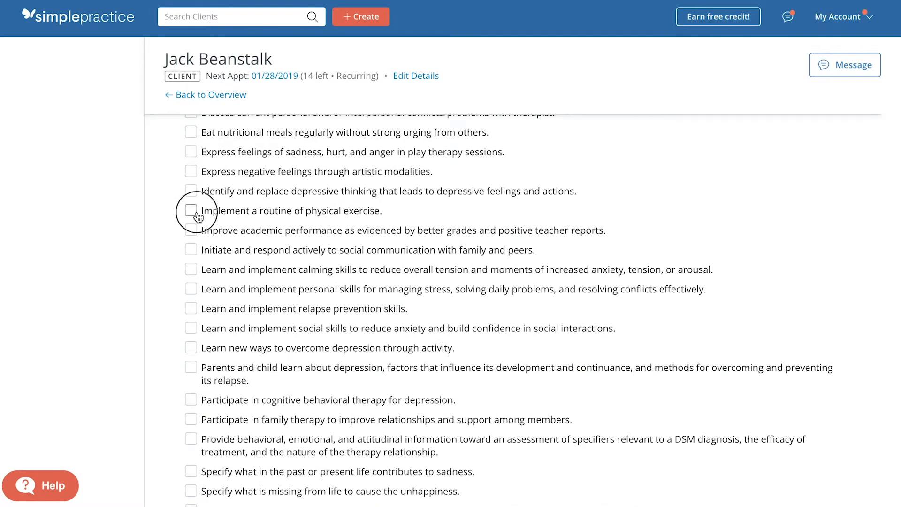
{"action": "scroll", "coordinate": [463, 450], "scroll_direction": "down", "scroll_amount": 4}
{"action": "scroll", "coordinate": [470, 329], "scroll_direction": "up", "scroll_amount": 2}
{"action": "scroll", "coordinate": [587, 376], "scroll_direction": "down", "scroll_amount": 2}
{"action": "left_click", "coordinate": [780, 467]}
Select the physical exercise intervention for the first goal and the hospitalization intervention for the second, and continue to the overview
{"action": "scroll", "coordinate": [368, 334], "scroll_direction": "down", "scroll_amount": 5}
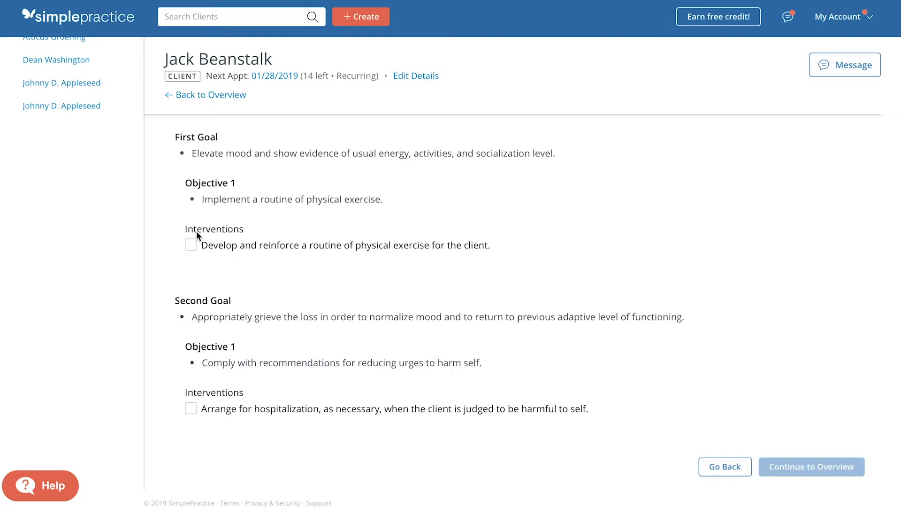
{"action": "left_click", "coordinate": [195, 250]}
{"action": "left_click", "coordinate": [192, 408]}
{"action": "left_click", "coordinate": [798, 466]}
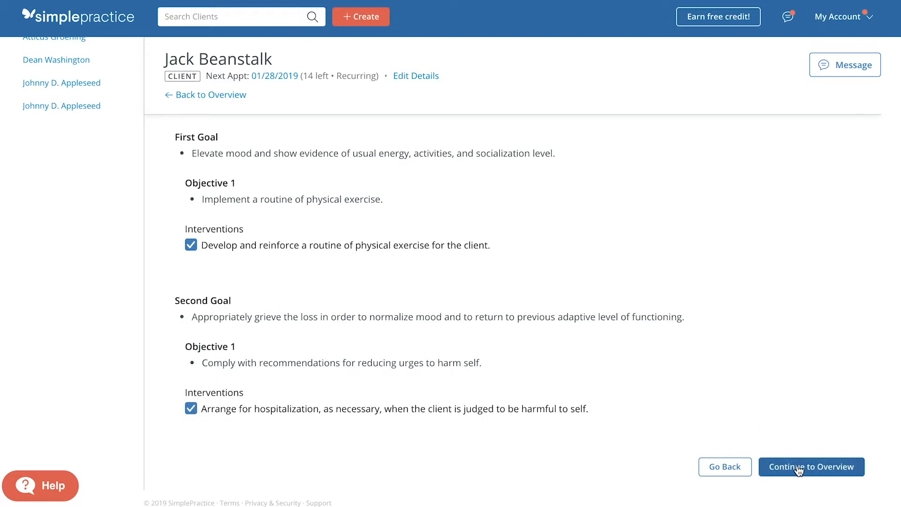
Review the plan overview, set the treatment frequency to "Once a week", and complete and save the treatment plan
{"action": "scroll", "coordinate": [442, 379], "scroll_direction": "down", "scroll_amount": 3}
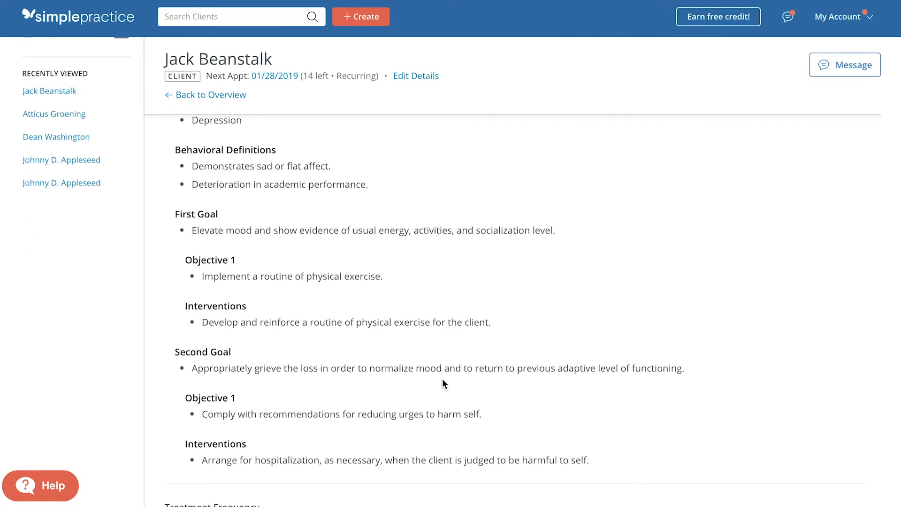
{"action": "scroll", "coordinate": [443, 379], "scroll_direction": "down", "scroll_amount": 3}
{"action": "scroll", "coordinate": [372, 340], "scroll_direction": "up", "scroll_amount": 1}
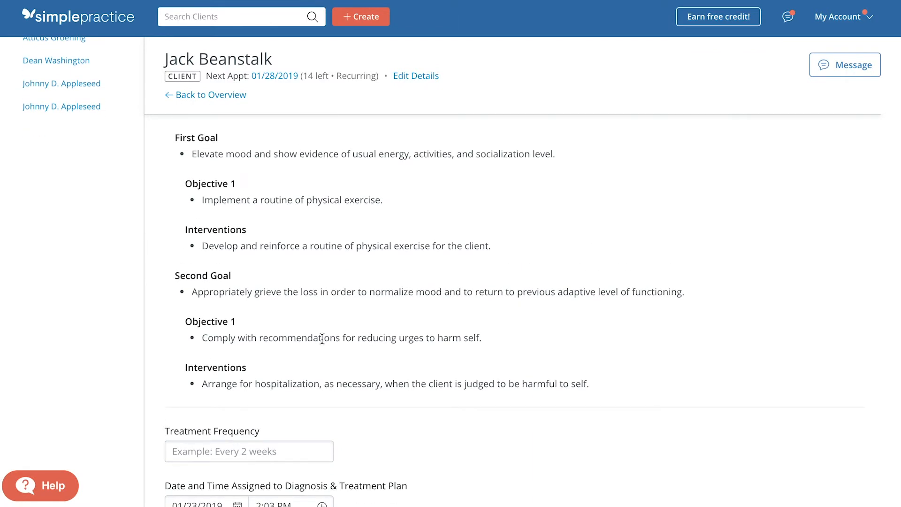
{"action": "scroll", "coordinate": [353, 391], "scroll_direction": "down", "scroll_amount": 2}
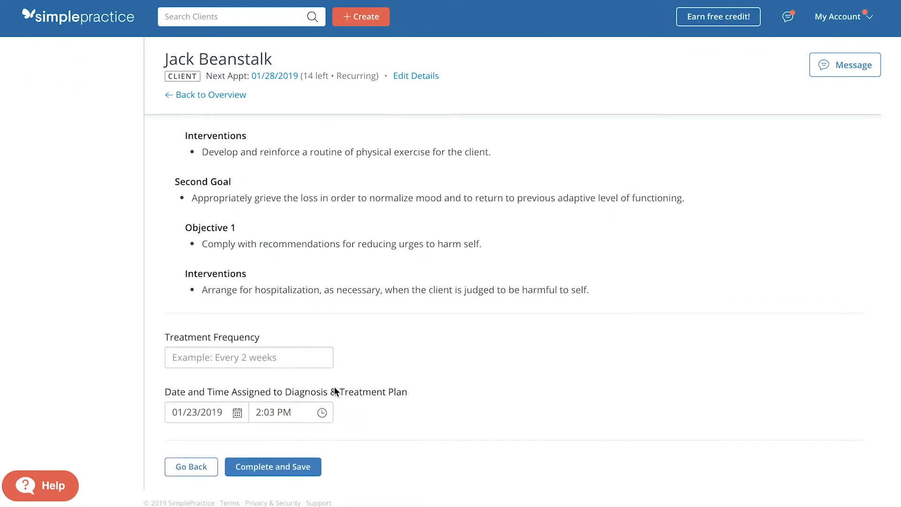
{"action": "left_click", "coordinate": [219, 364]}
{"action": "type", "text": "Once"}
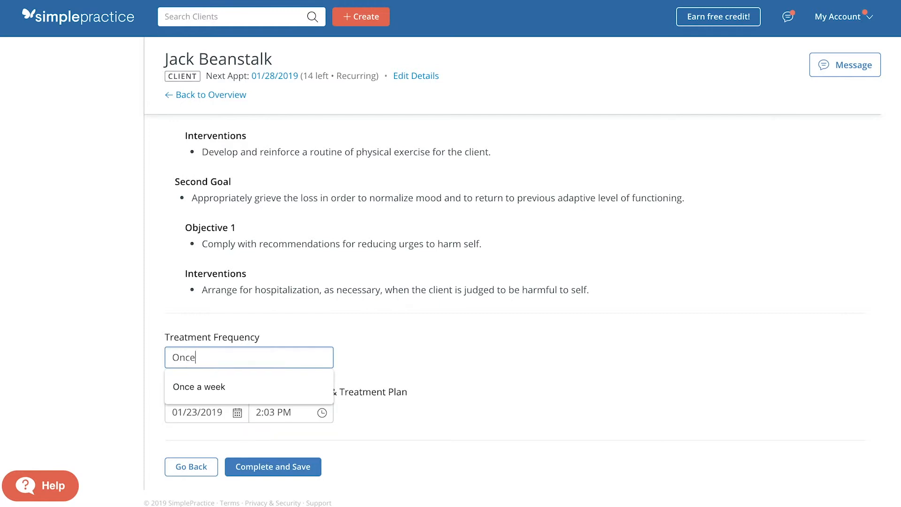
{"action": "type", "text": " a week"}
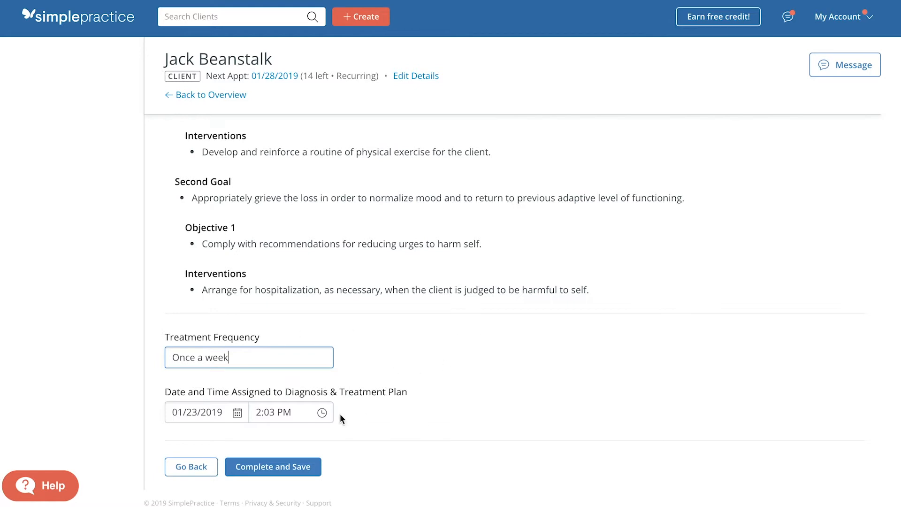
{"action": "left_click", "coordinate": [281, 467]}
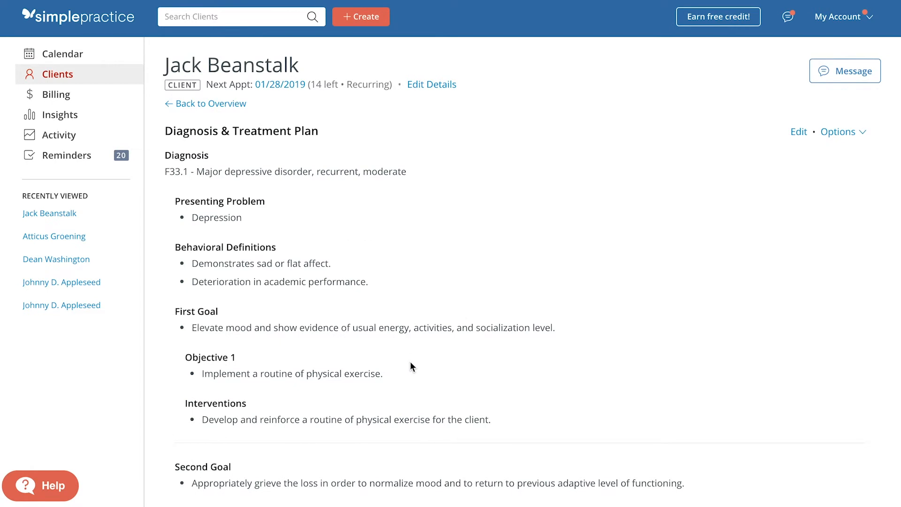
Look over the saved diagnosis and treatment plan, preview its printout at a larger zoom, and close the preview without printing
{"action": "scroll", "coordinate": [422, 428], "scroll_direction": "down", "scroll_amount": 5}
{"action": "scroll", "coordinate": [466, 358], "scroll_direction": "up", "scroll_amount": 5}
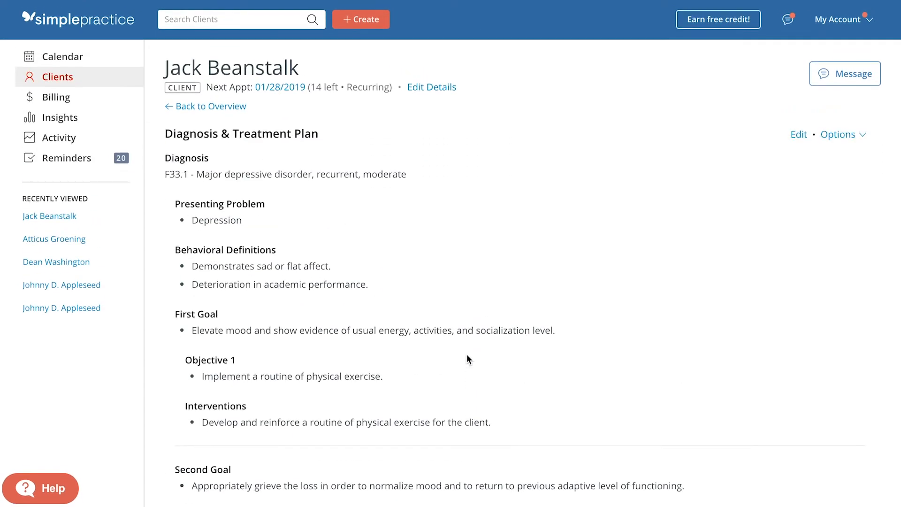
{"action": "left_click", "coordinate": [840, 132]}
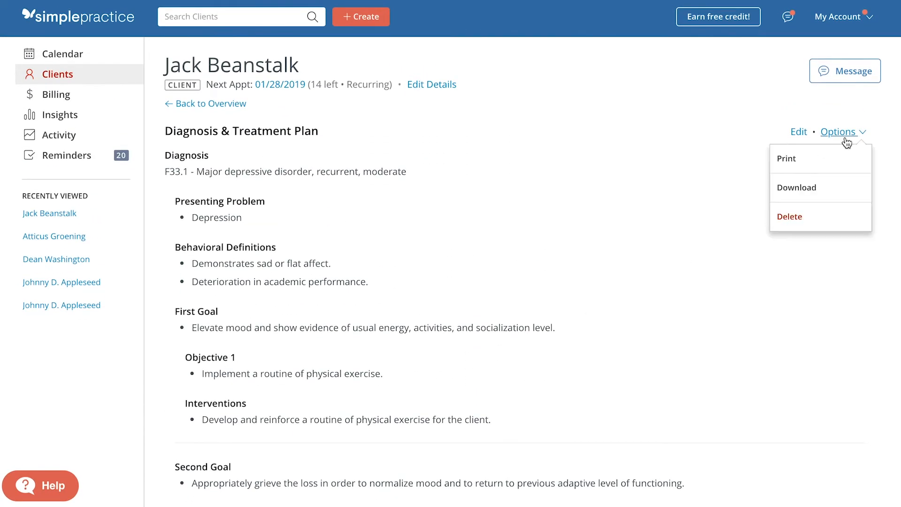
{"action": "left_click", "coordinate": [806, 160]}
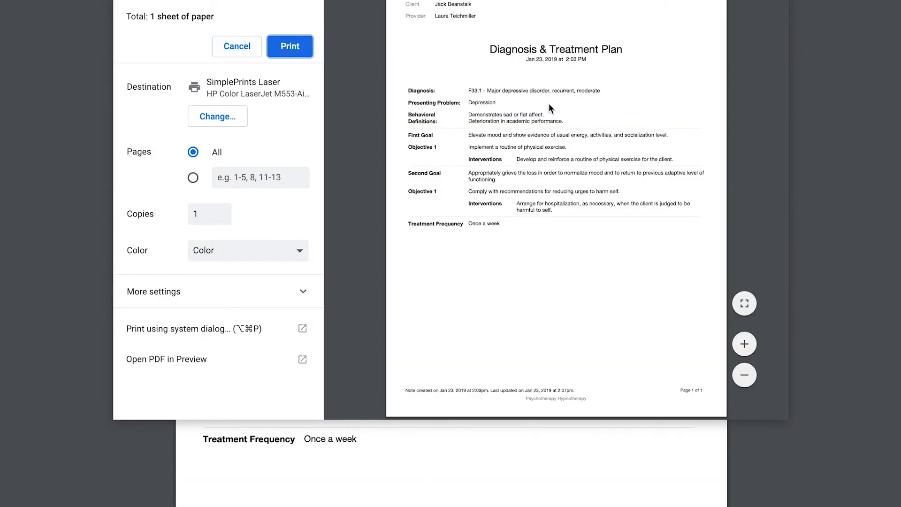
{"action": "left_click", "coordinate": [745, 344]}
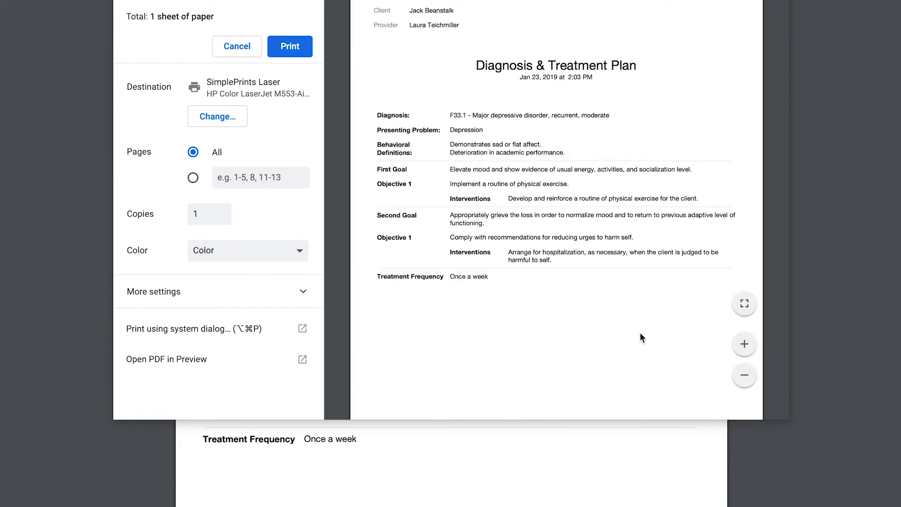
{"action": "left_click", "coordinate": [246, 51]}
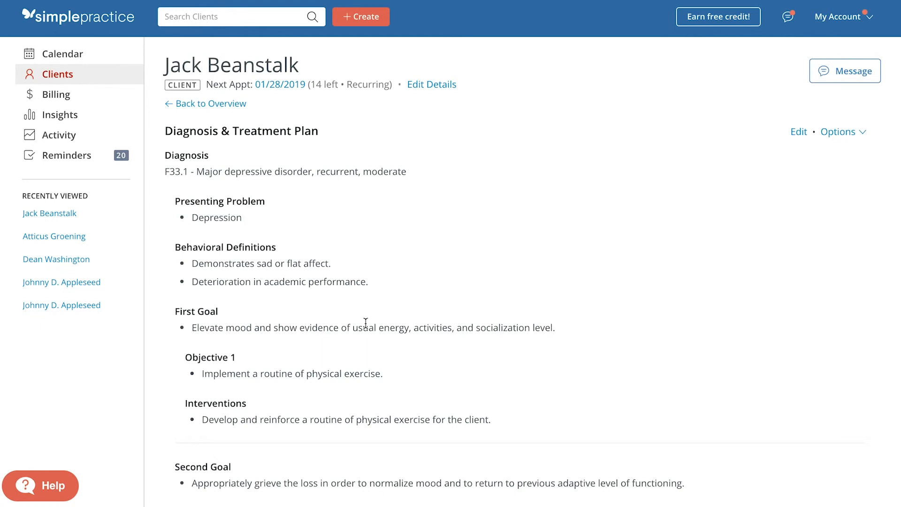
Open the saved treatment plan for editing and examine its behavioral definitions, goals, objectives, interventions, frequency, assigned date and new-diagnosis option
{"action": "left_click", "coordinate": [800, 133]}
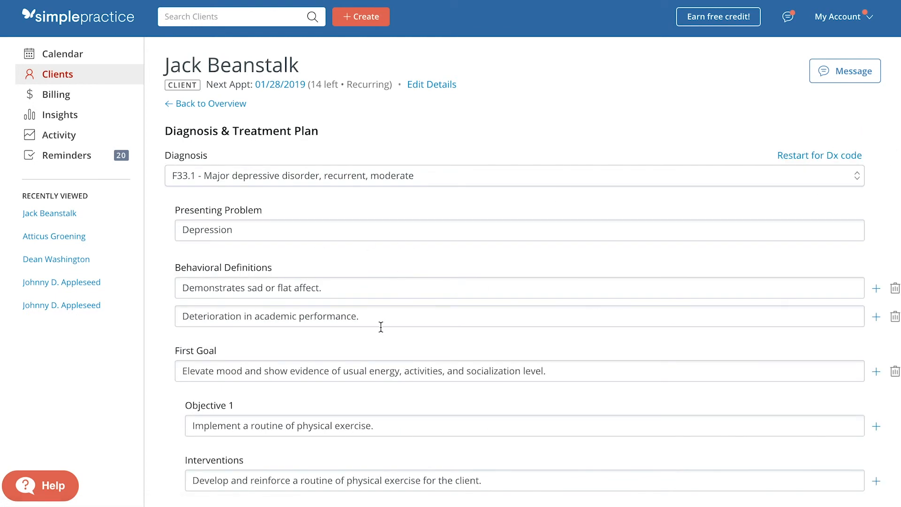
{"action": "scroll", "coordinate": [453, 403], "scroll_direction": "down", "scroll_amount": 4}
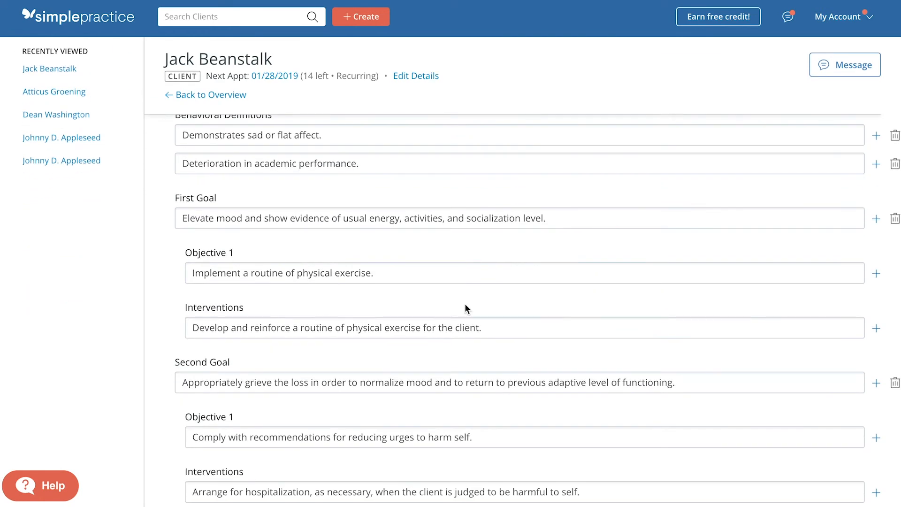
{"action": "scroll", "coordinate": [451, 308], "scroll_direction": "up", "scroll_amount": 1}
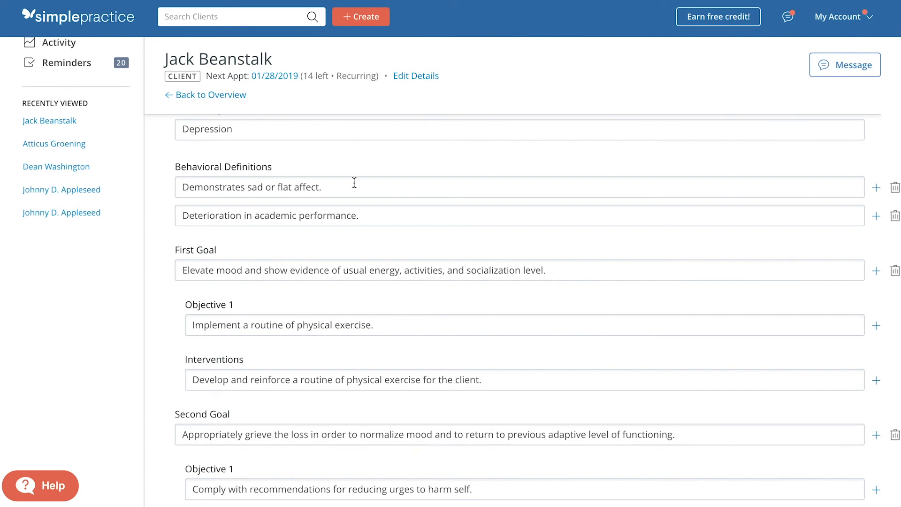
{"action": "scroll", "coordinate": [427, 382], "scroll_direction": "down", "scroll_amount": 2}
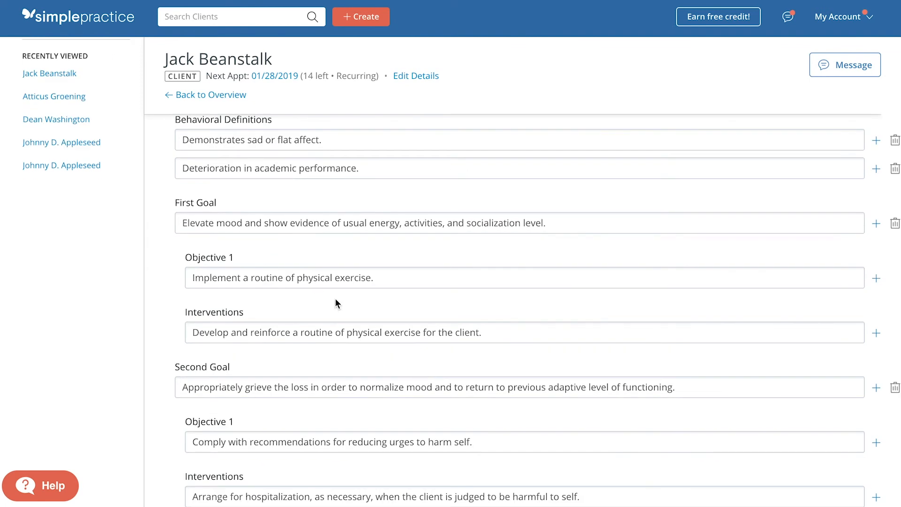
{"action": "scroll", "coordinate": [483, 453], "scroll_direction": "down", "scroll_amount": 4}
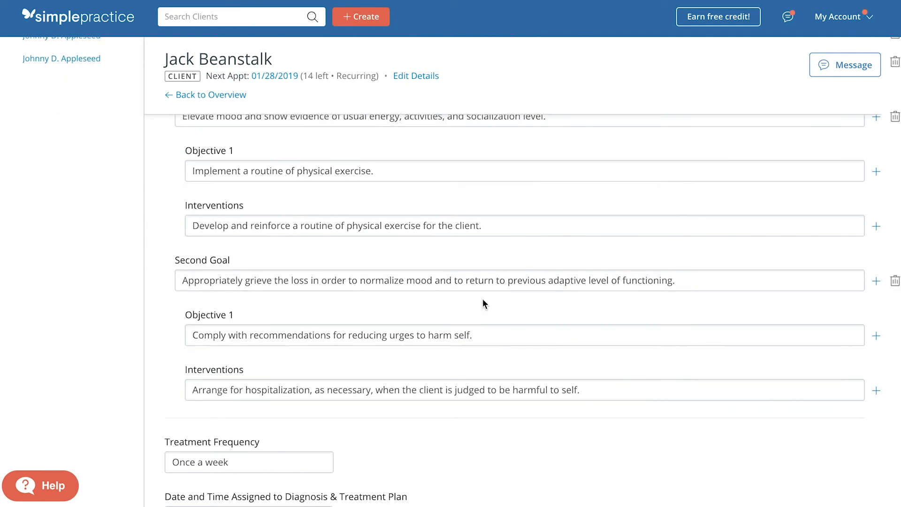
{"action": "scroll", "coordinate": [581, 344], "scroll_direction": "up", "scroll_amount": 2}
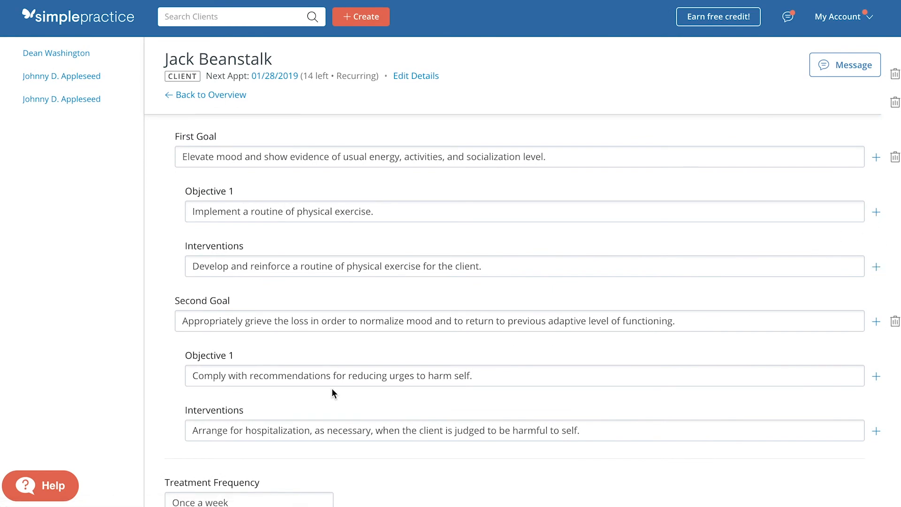
{"action": "scroll", "coordinate": [333, 390], "scroll_direction": "down", "scroll_amount": 2}
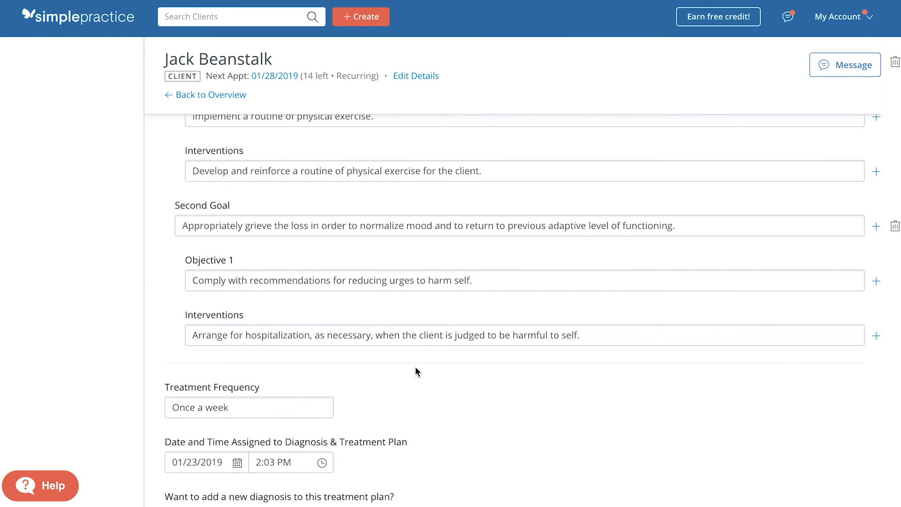
{"action": "scroll", "coordinate": [416, 369], "scroll_direction": "down", "scroll_amount": 3}
{"action": "scroll", "coordinate": [416, 370], "scroll_direction": "up", "scroll_amount": 2}
{"action": "scroll", "coordinate": [431, 318], "scroll_direction": "down", "scroll_amount": 3}
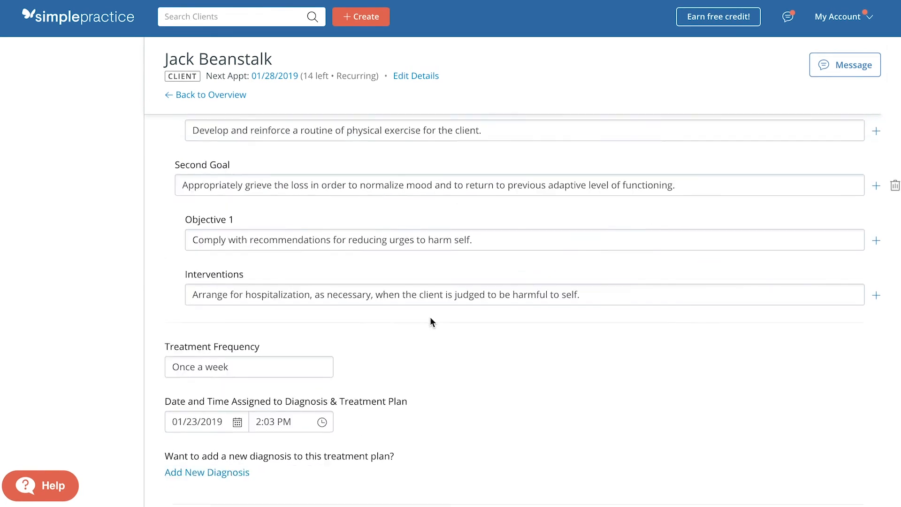